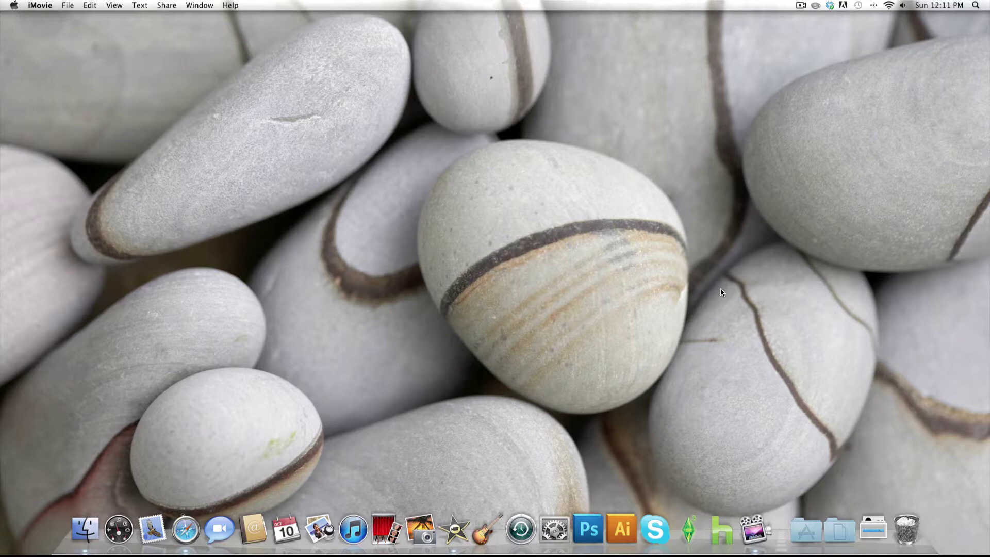
# Return to iMovie and turn on Show Advanced Tools in Preferences.
pyautogui.click(452, 529)
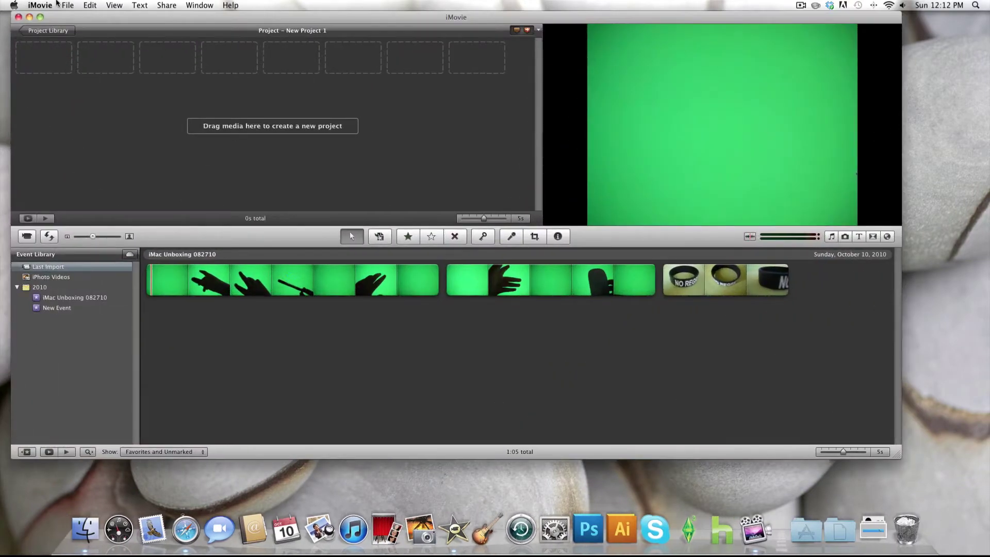
pyautogui.click(40, 5)
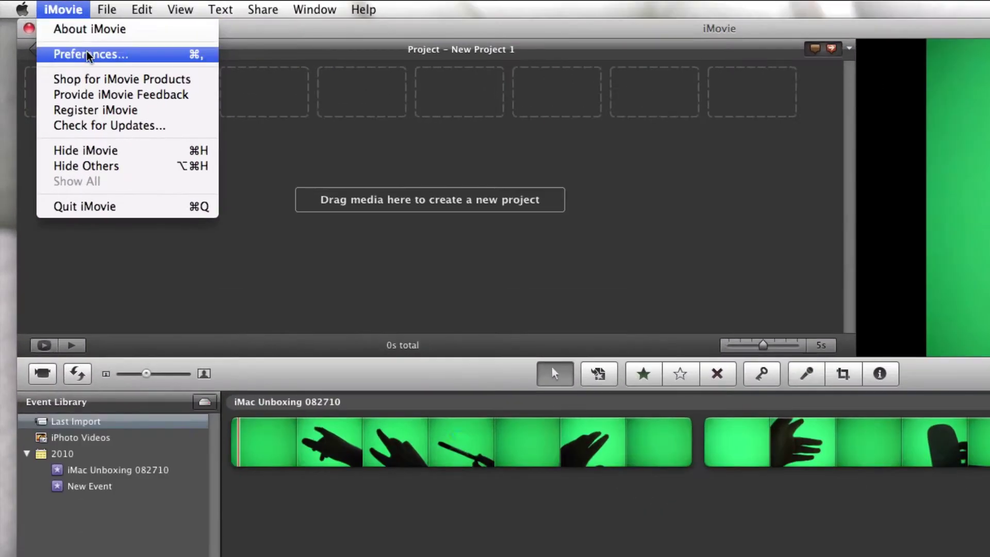
pyautogui.click(87, 54)
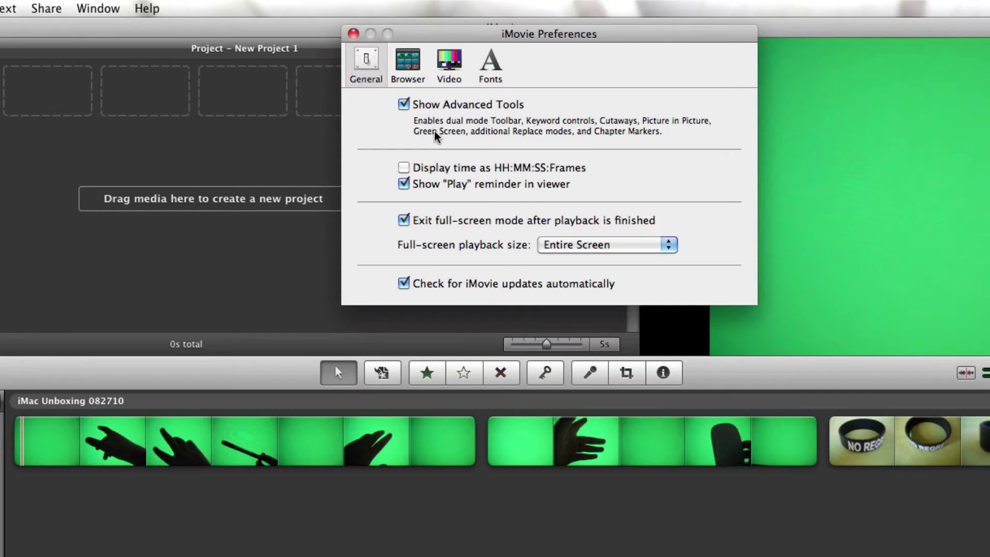
pyautogui.click(352, 34)
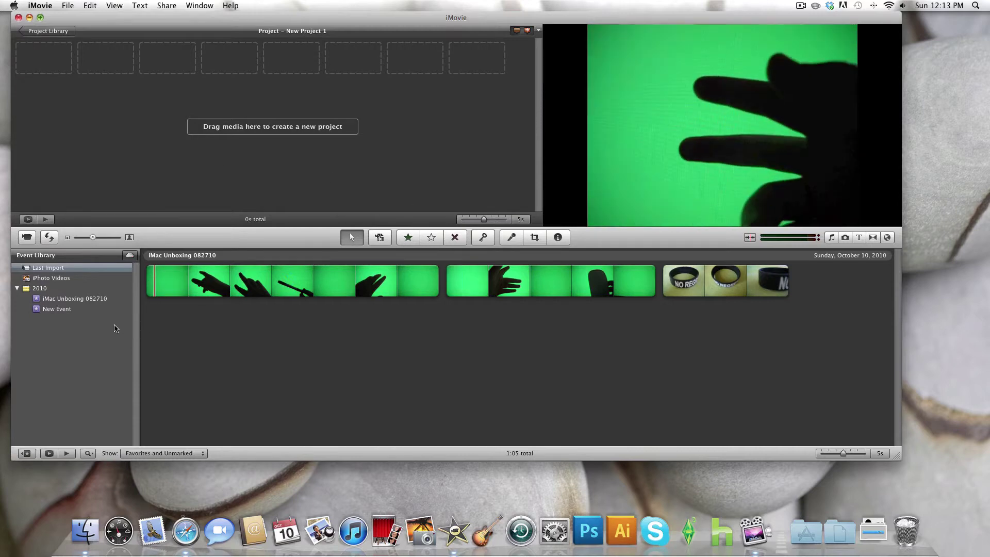
# Search the web in Safari for 'bright wallpaper'.
pyautogui.click(178, 522)
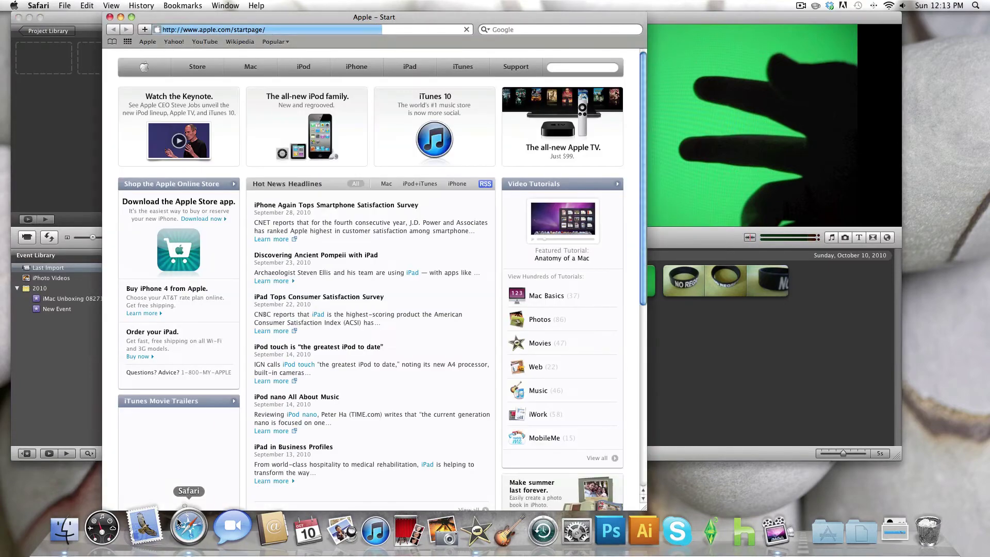
pyautogui.click(178, 522)
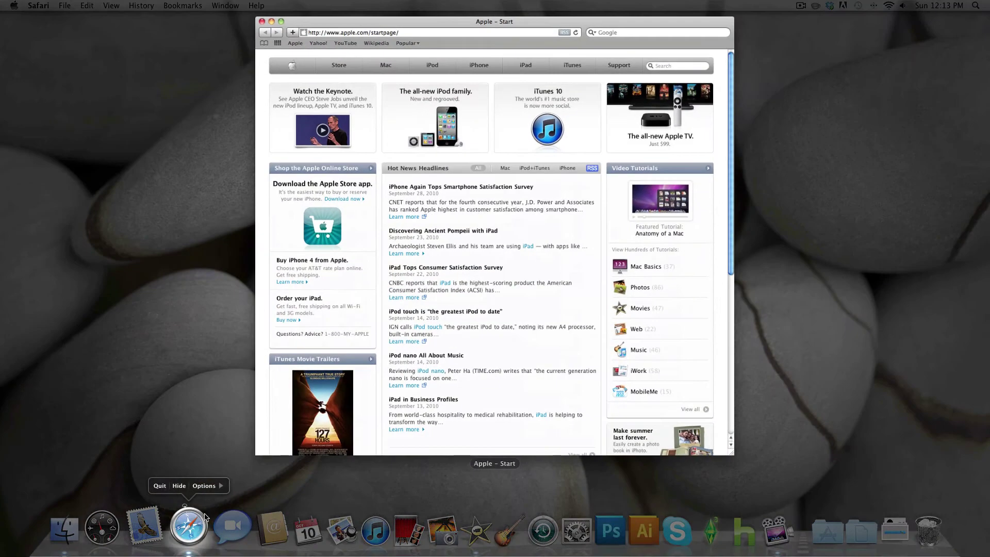
pyautogui.click(681, 20)
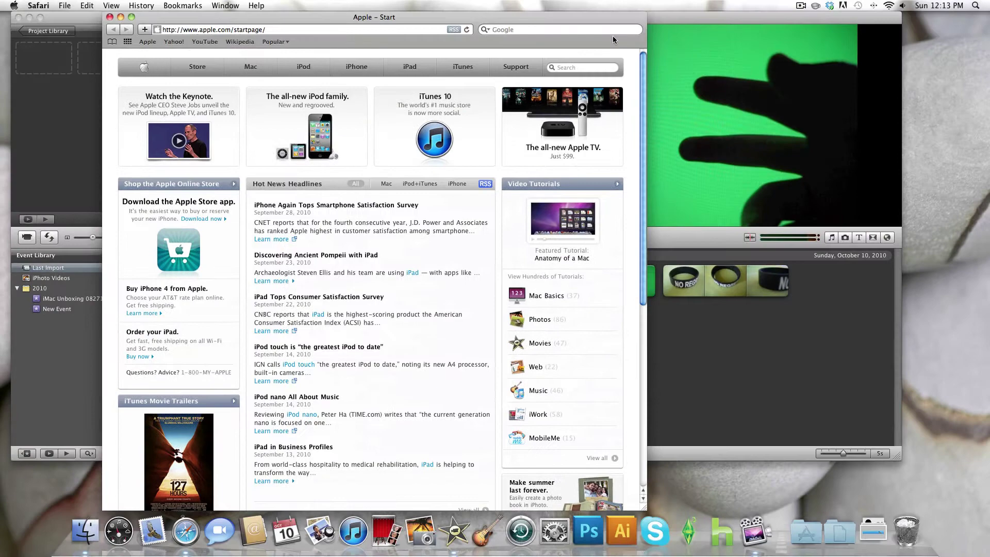
pyautogui.click(612, 33)
pyautogui.write('bright w')
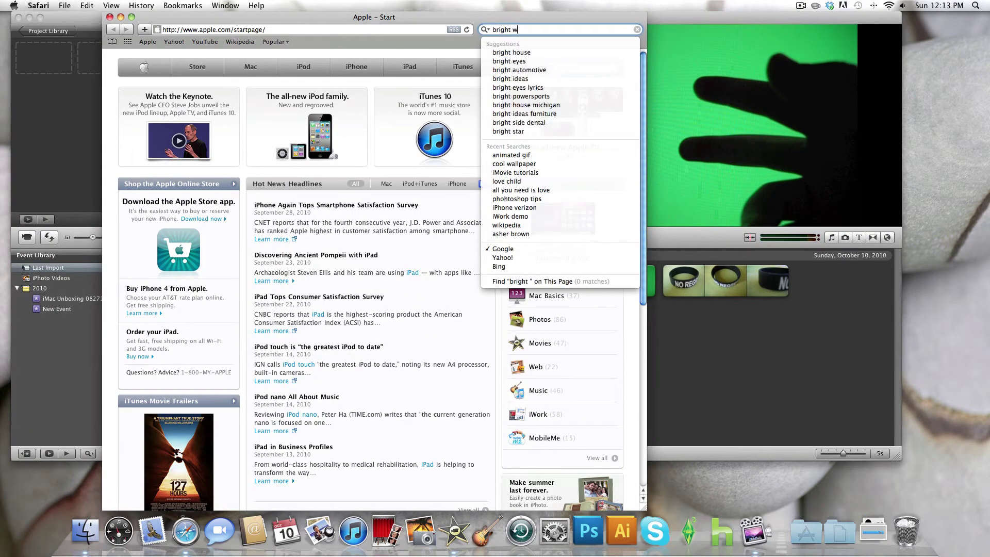
pyautogui.write('allpaper')
pyautogui.press('Return')
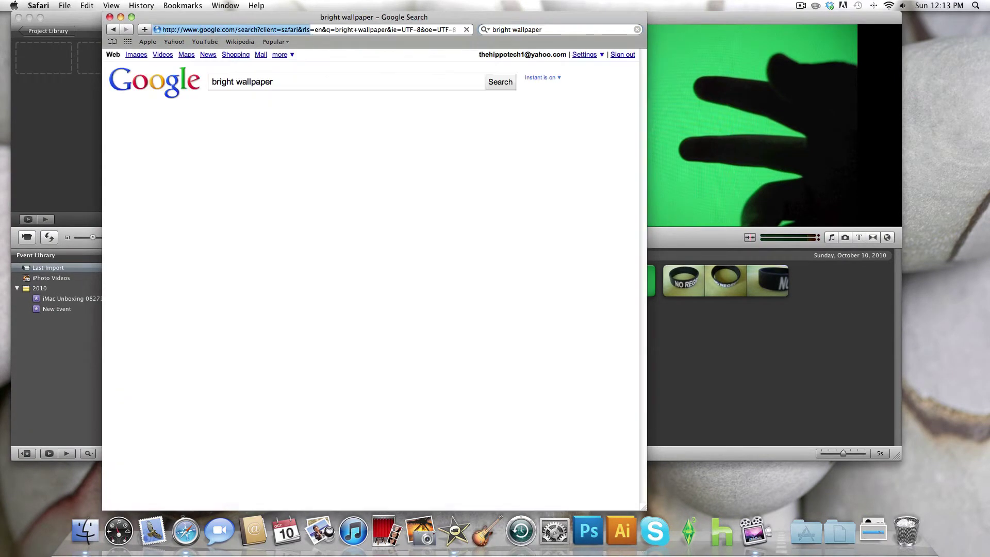
# Save the rainbow-stripe image to the desktop as colour-rainbow.jpg and minimize Safari.
pyautogui.click(366, 150)
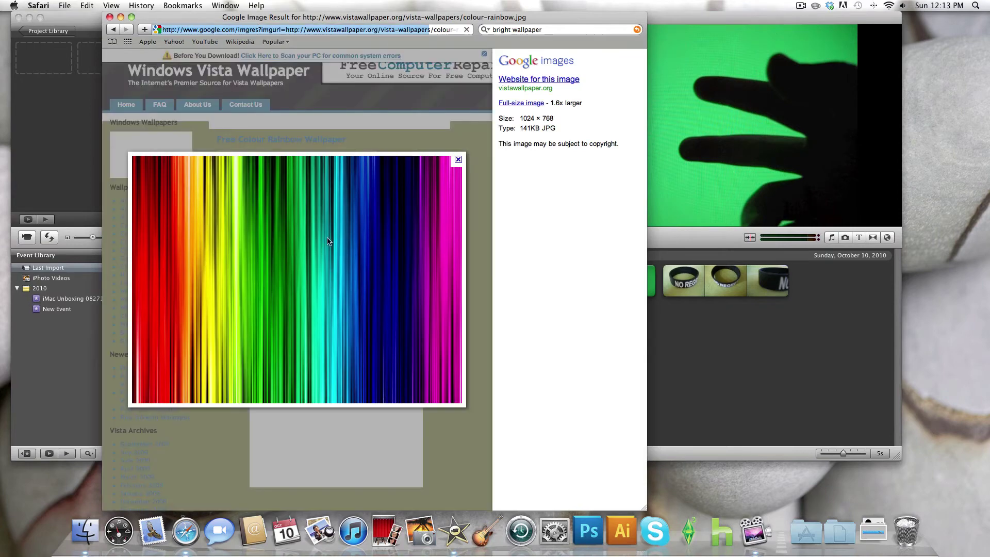
pyautogui.moveTo(330, 240); pyautogui.dragTo(920, 165)
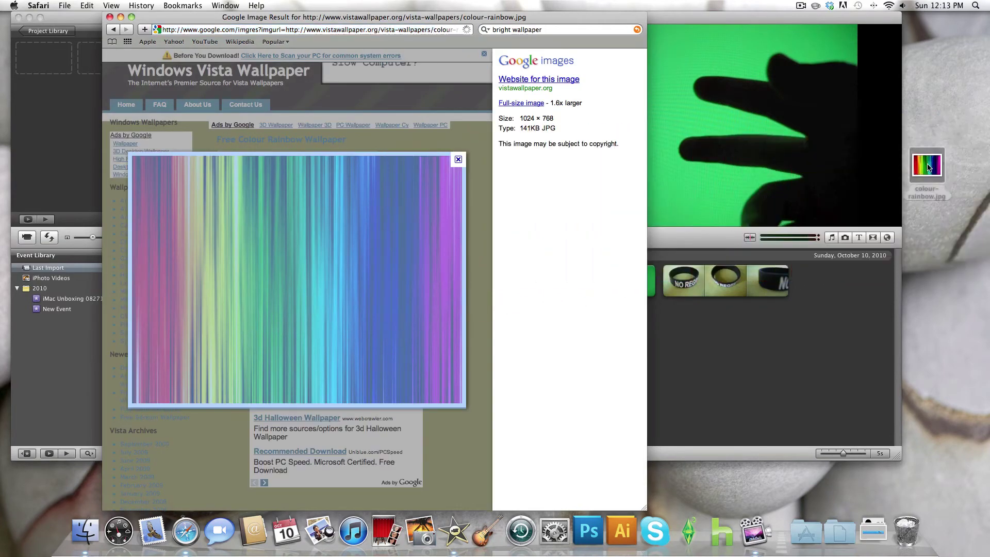
pyautogui.click(120, 17)
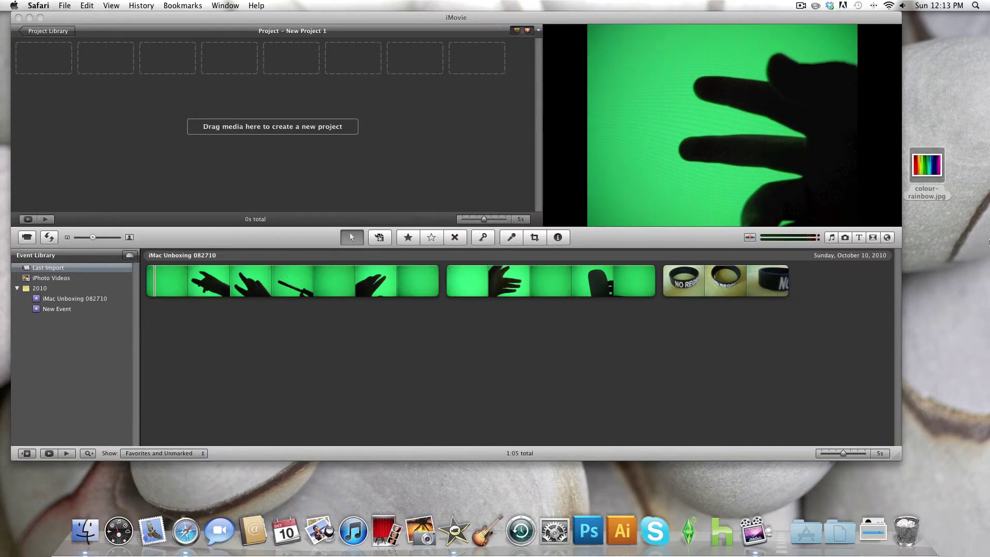
# Add colour-rainbow.jpg to New Project 1 and set its clip duration to 31 seconds.
pyautogui.moveTo(936, 163); pyautogui.dragTo(54, 70)
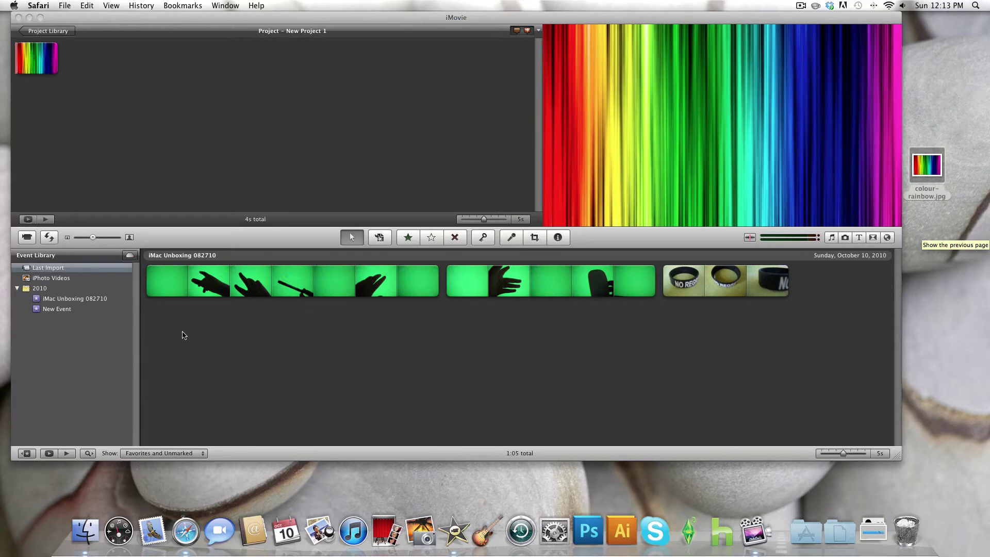
pyautogui.moveTo(158, 274); pyautogui.dragTo(147, 276)
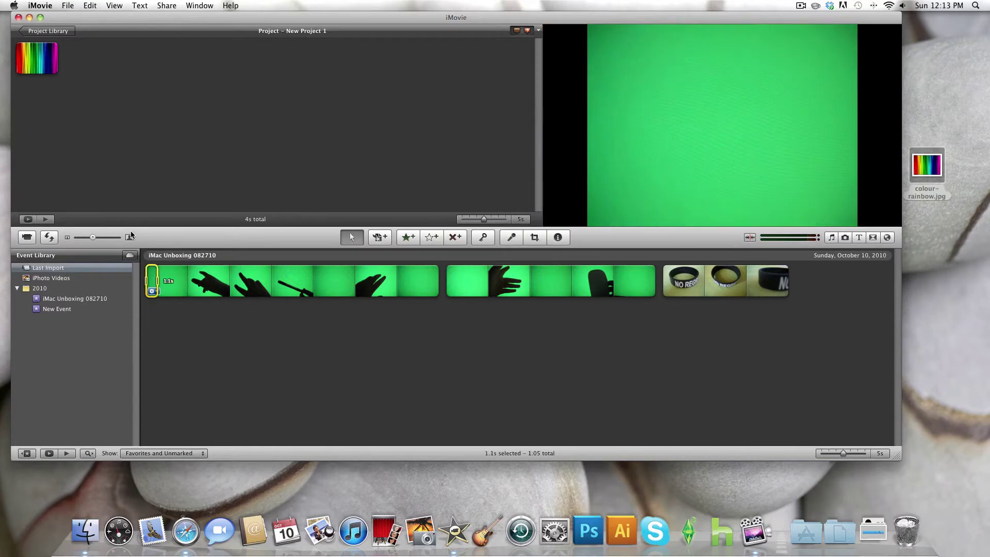
pyautogui.click(37, 49)
pyautogui.click(21, 68)
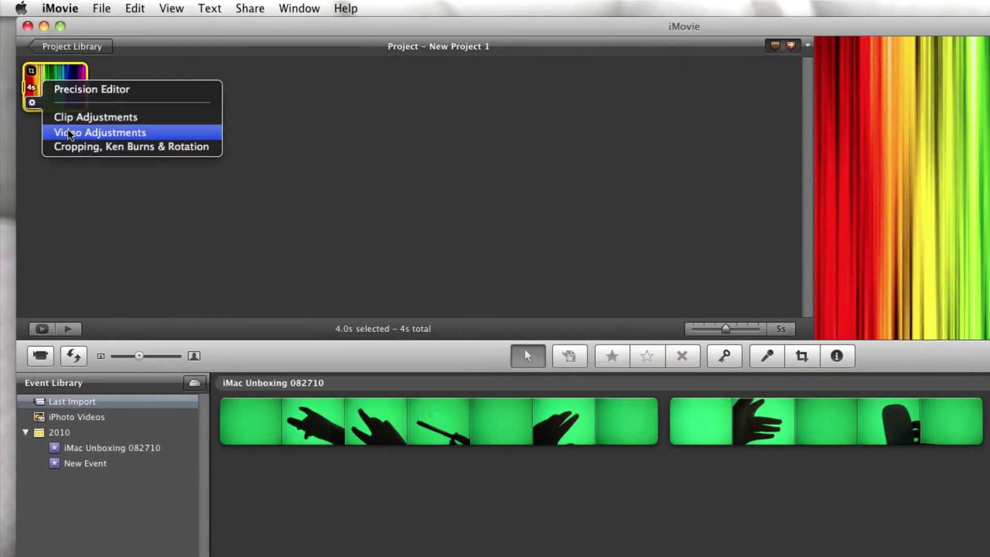
pyautogui.click(70, 134)
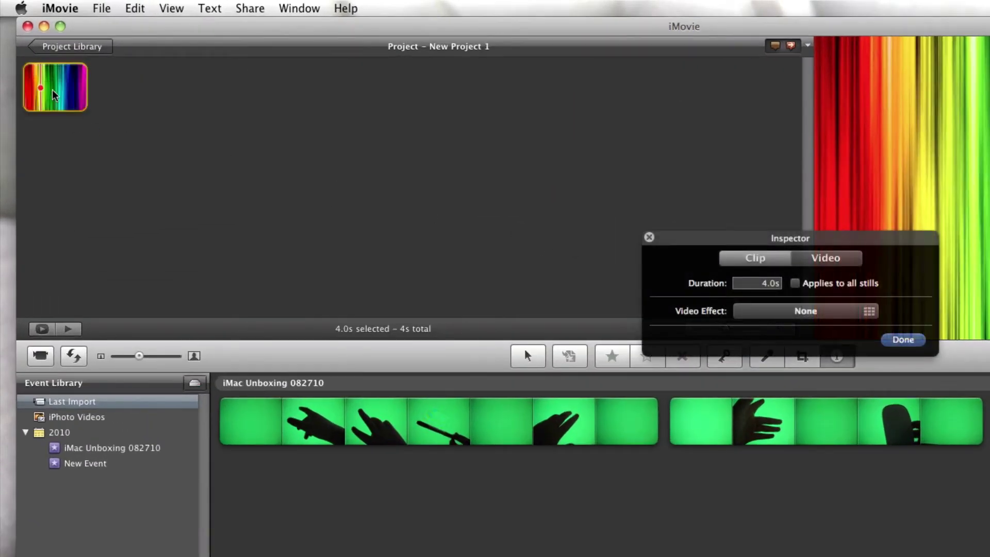
pyautogui.click(768, 284)
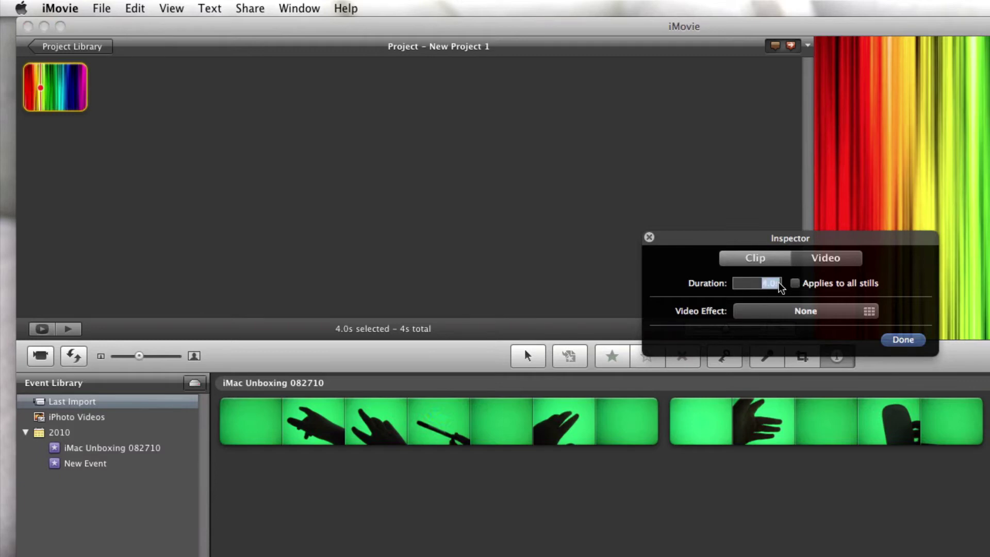
pyautogui.write('31')
pyautogui.click(904, 341)
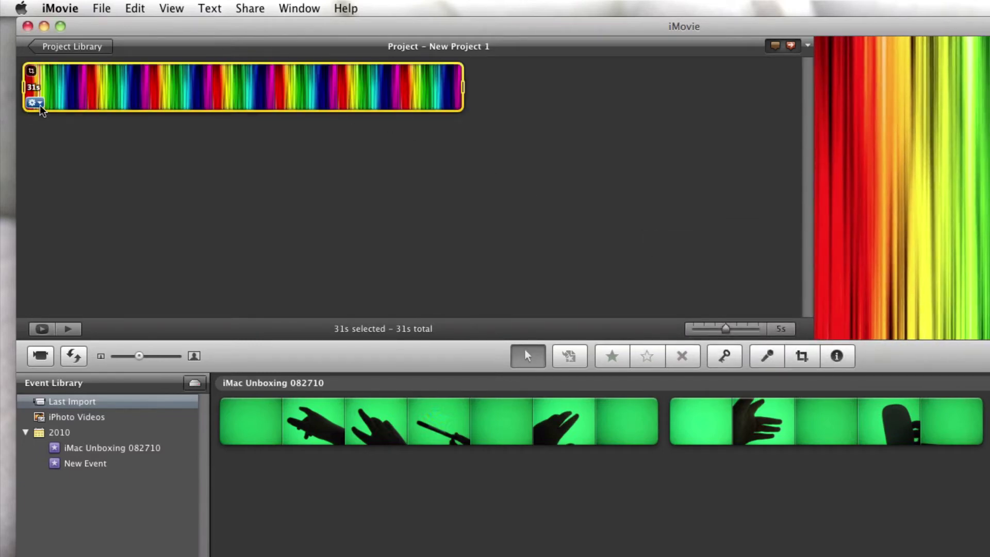
# Expand the rainbow clip's Ken Burns start frame to fill the entire image.
pyautogui.click(39, 104)
pyautogui.click(83, 148)
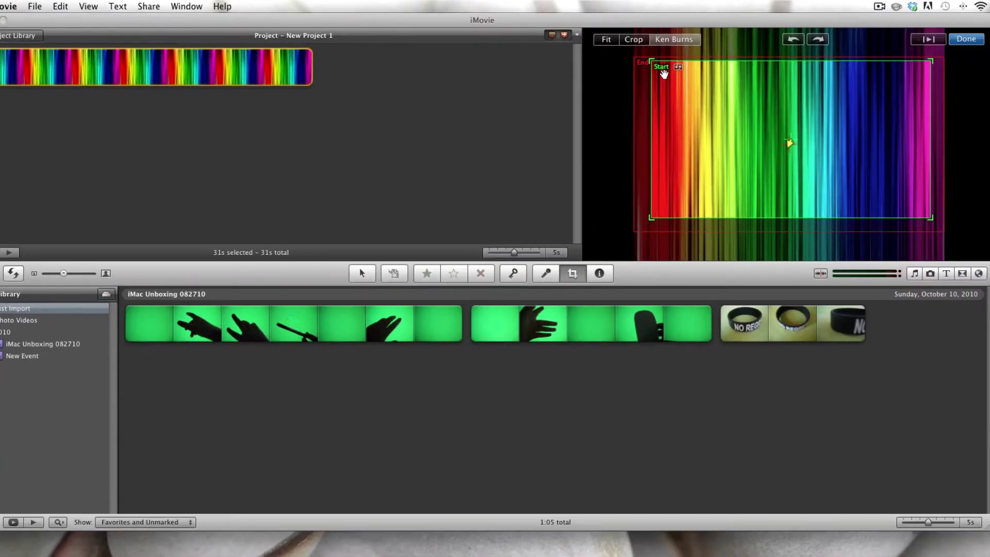
pyautogui.moveTo(680, 94); pyautogui.dragTo(661, 90)
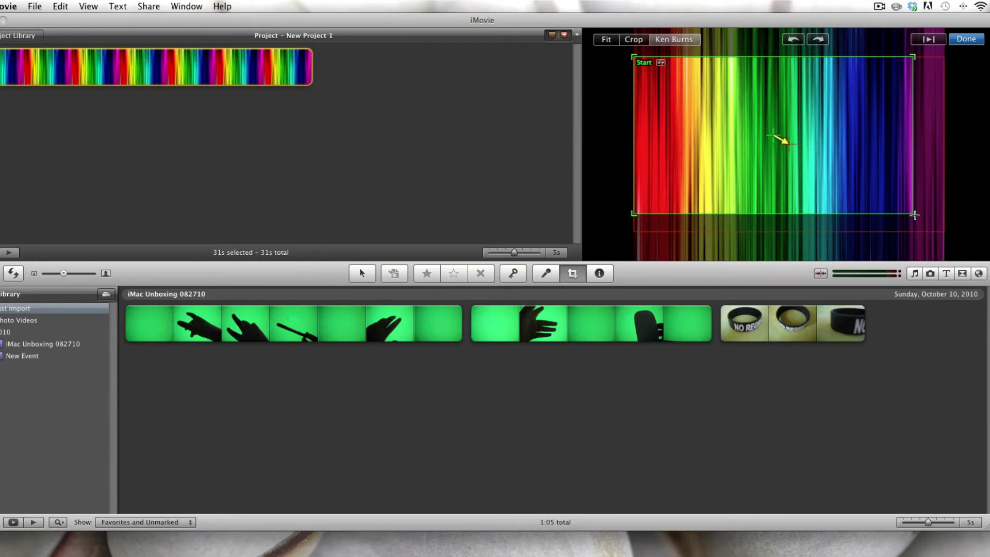
pyautogui.moveTo(914, 215); pyautogui.dragTo(950, 225)
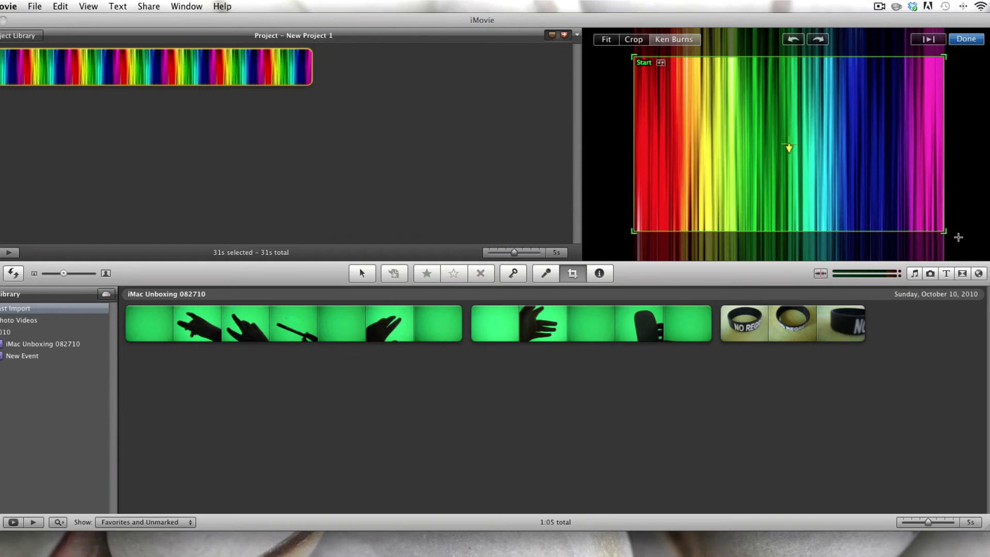
pyautogui.click(965, 40)
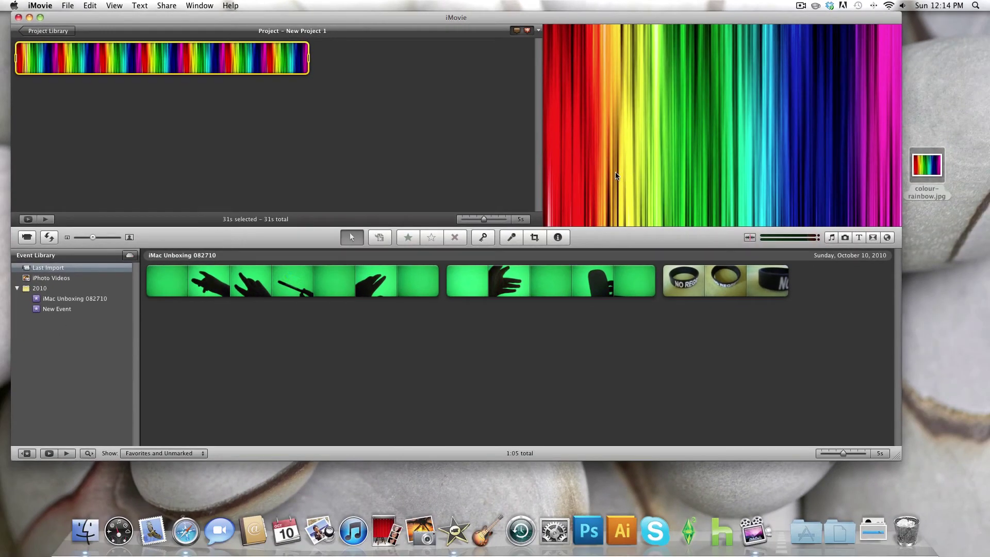
# Drop the first hand clip on the rainbow clip as a Green Screen overlay and play it from the start.
pyautogui.moveTo(316, 281); pyautogui.dragTo(301, 281)
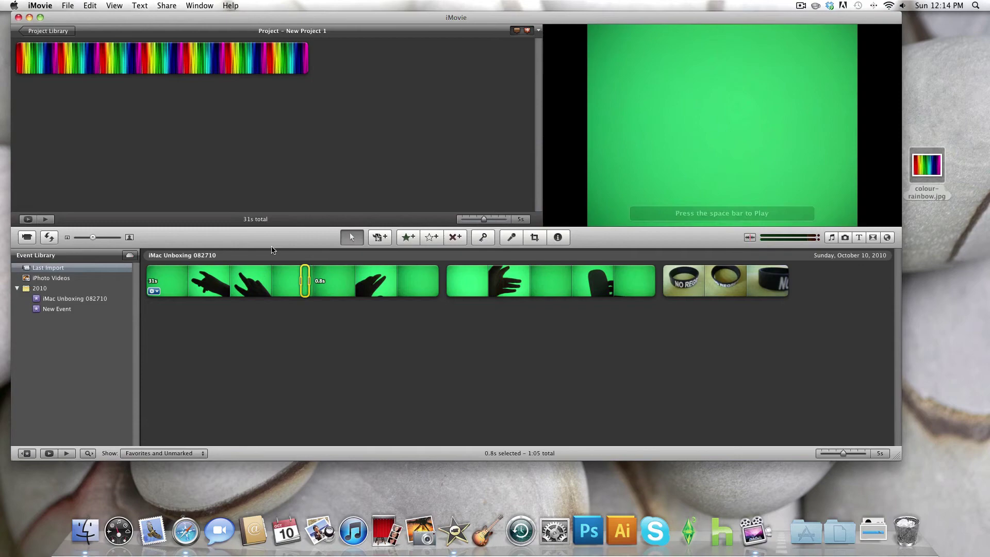
pyautogui.click(340, 271)
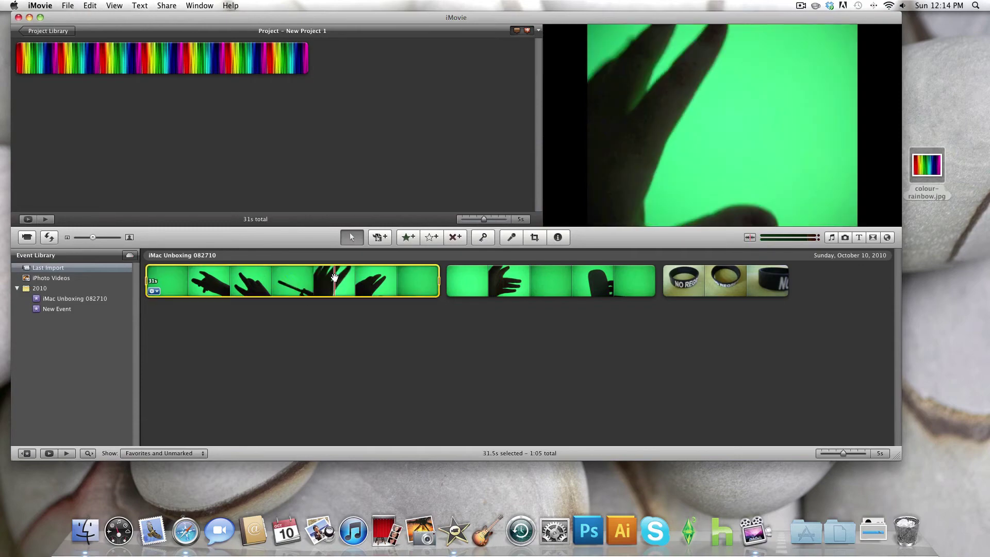
pyautogui.moveTo(353, 279); pyautogui.dragTo(49, 58)
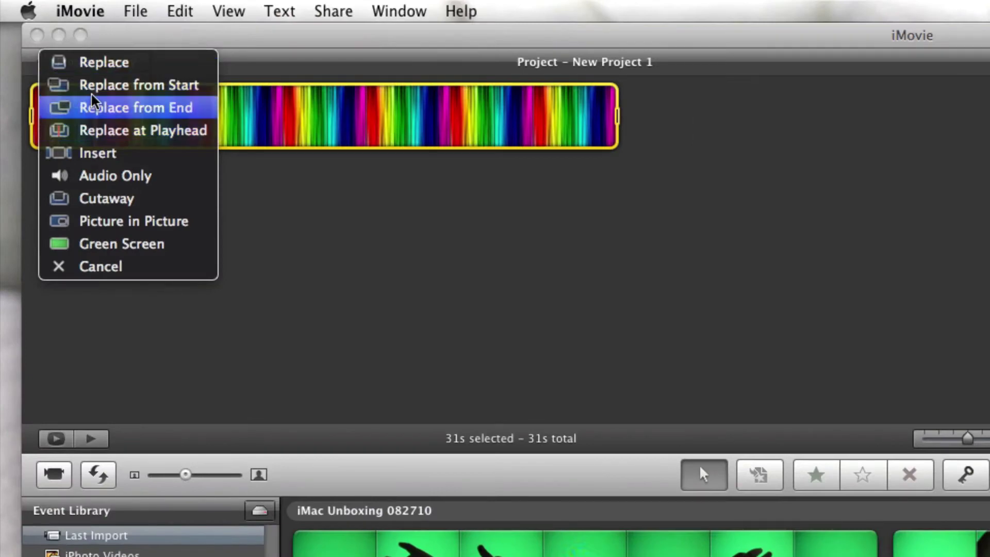
pyautogui.click(94, 244)
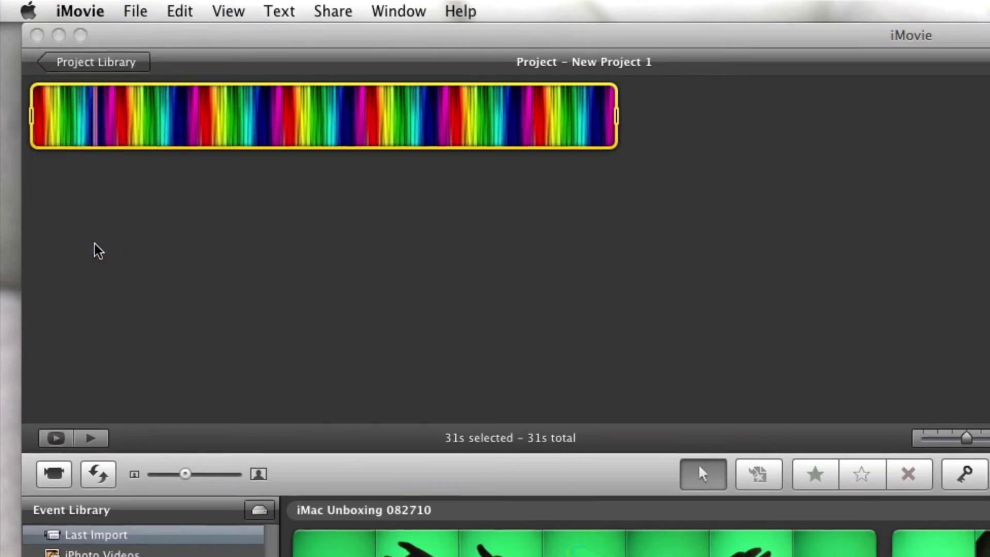
pyautogui.click(19, 48)
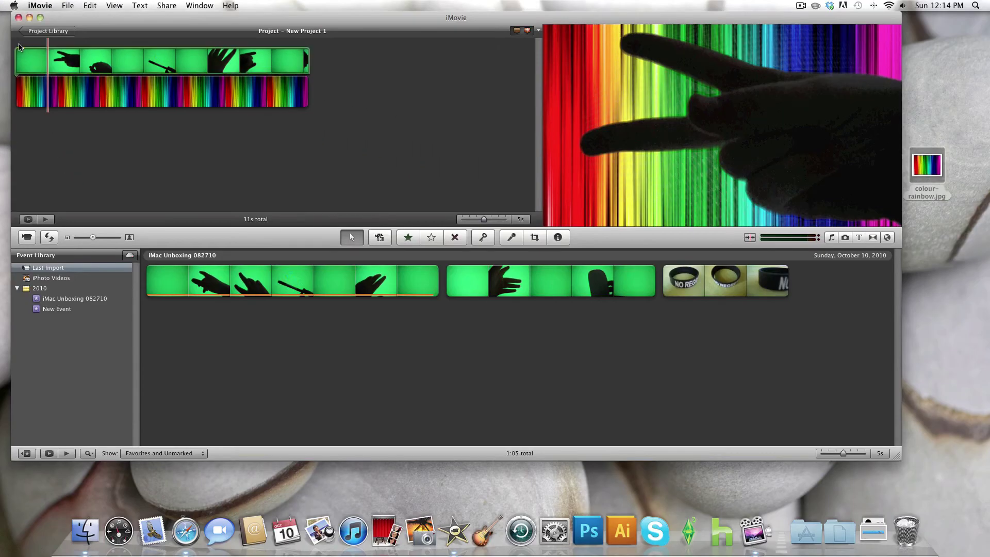
pyautogui.press('space')
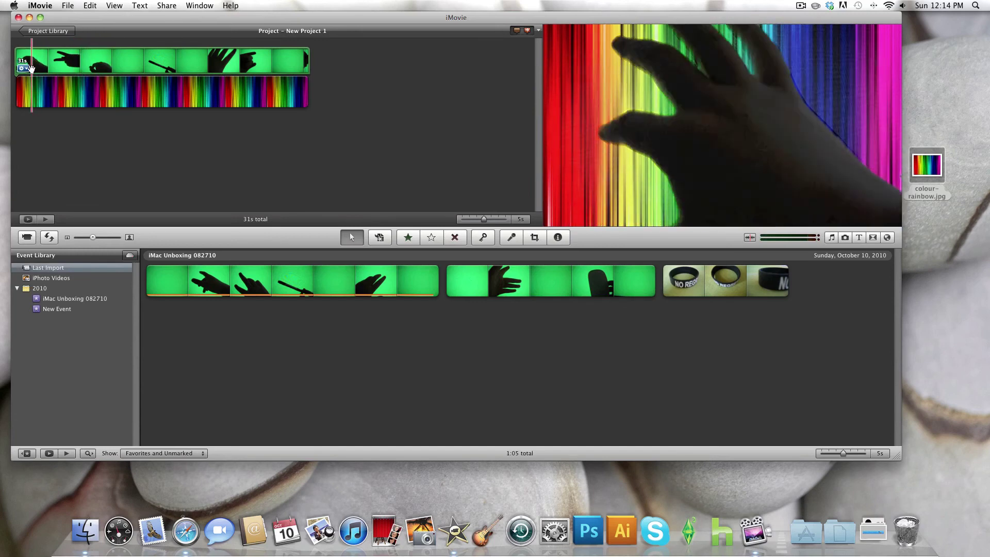
# Lower the hand overlay clip's Green Gain to 66% in Video Adjustments.
pyautogui.click(22, 68)
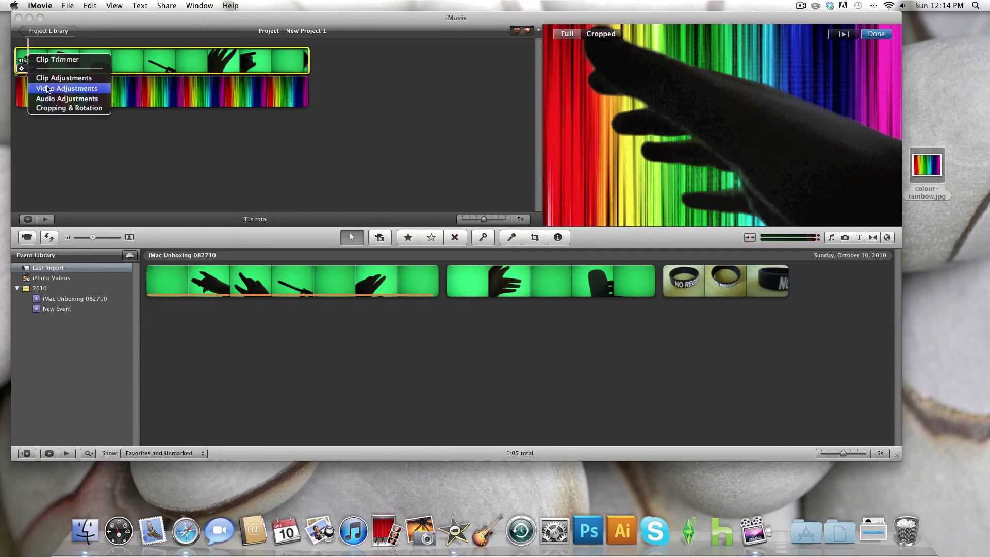
pyautogui.click(48, 89)
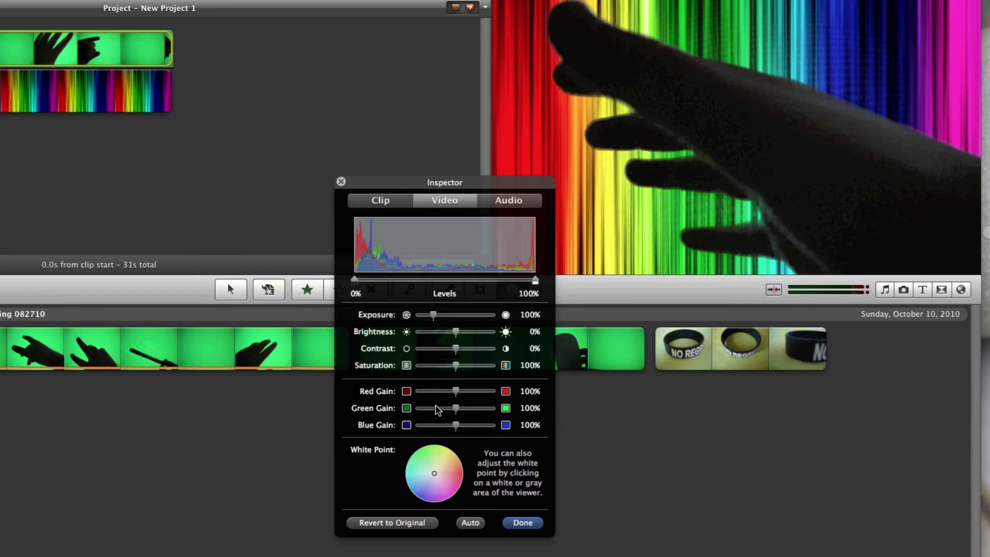
pyautogui.moveTo(454, 408); pyautogui.dragTo(444, 411)
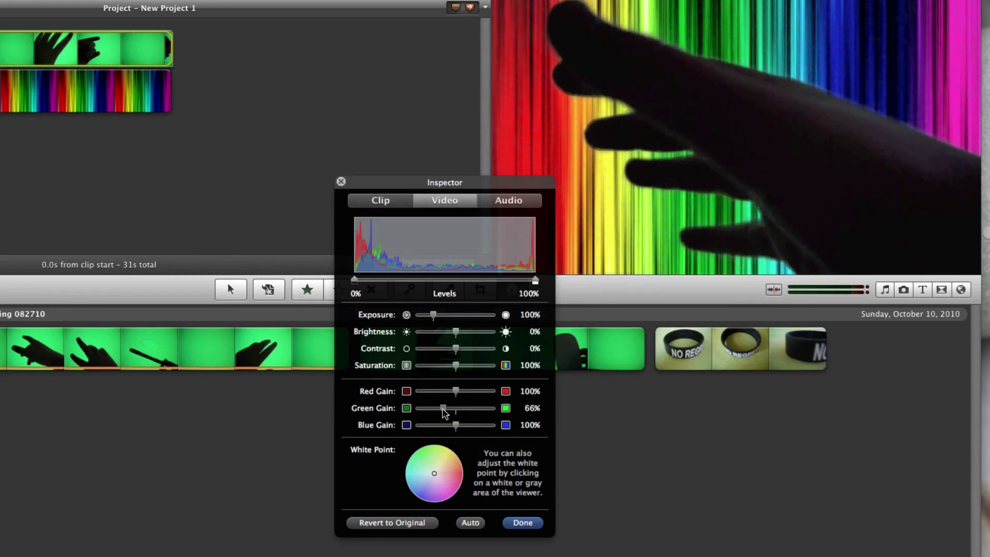
pyautogui.click(522, 522)
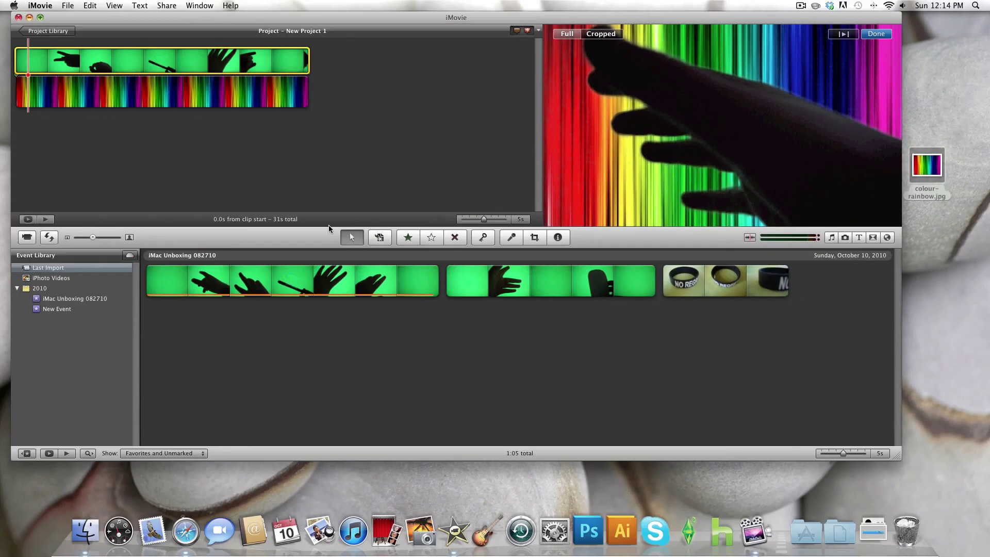
pyautogui.press('space')
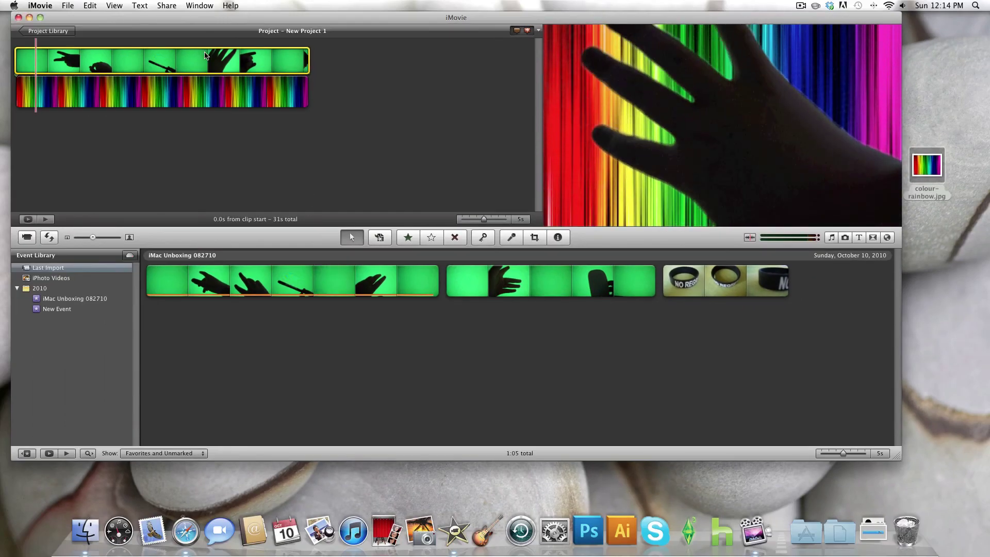